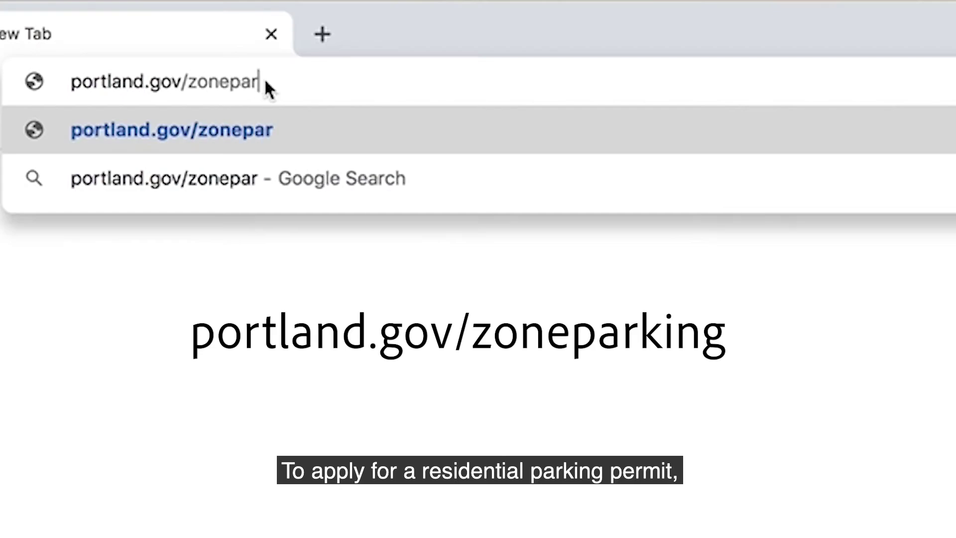
# Step: Go to portland.gov/zoneparking and jump to the How to Apply and Manage Your Permits section
pyautogui.write('g')
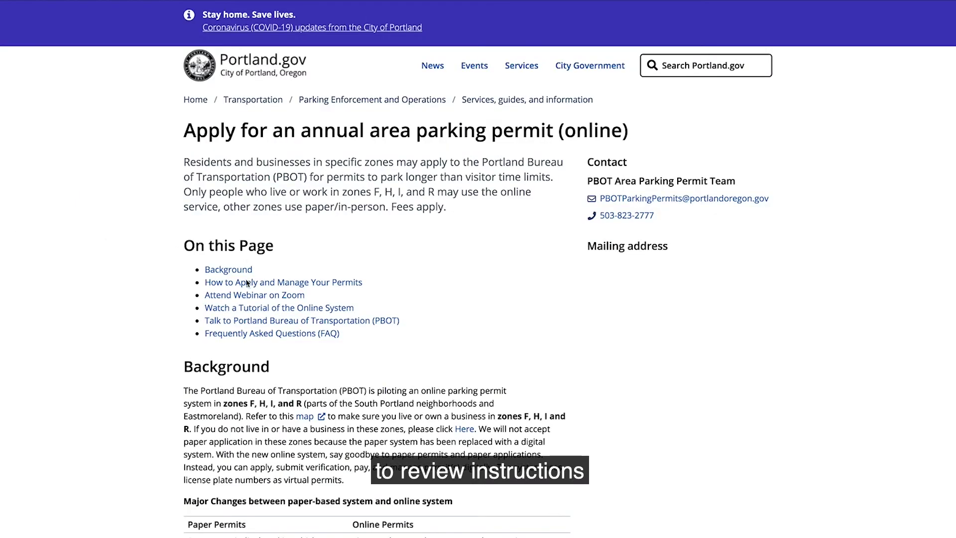
pyautogui.click(213, 294)
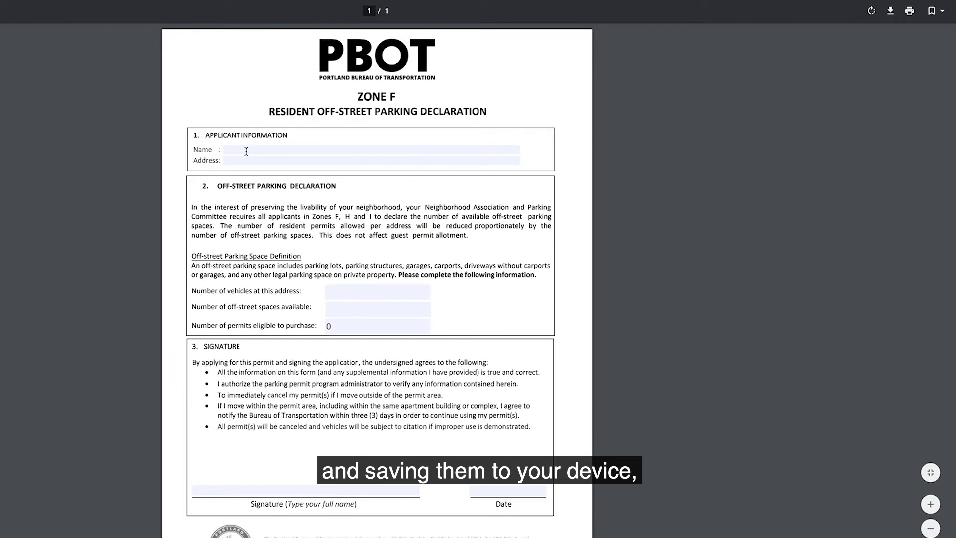
# Step: Enter the applicant's full name and street address in the Zone F declaration PDF
pyautogui.write('Jane')
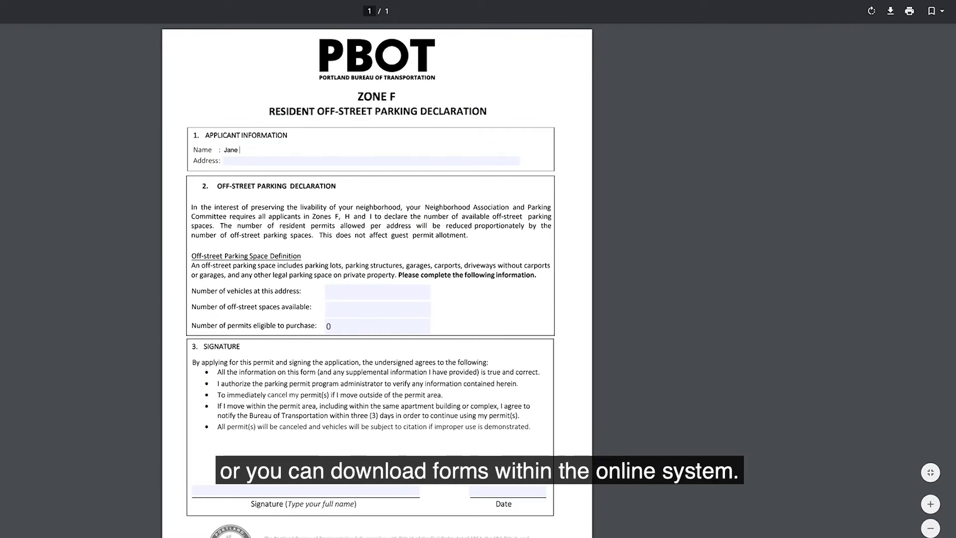
pyautogui.write(' Doe')
pyautogui.press('Tab')
pyautogui.write('1234')
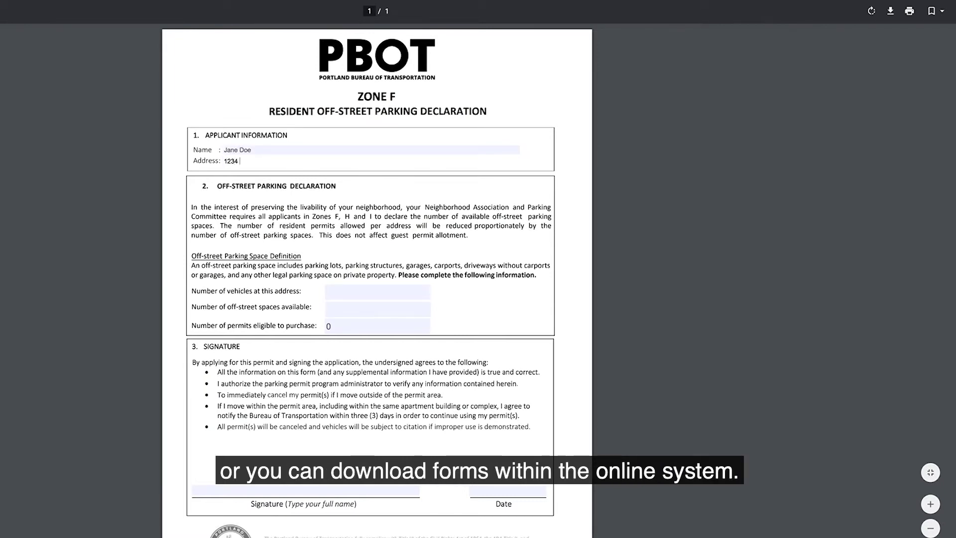
pyautogui.write(' Hello Street')
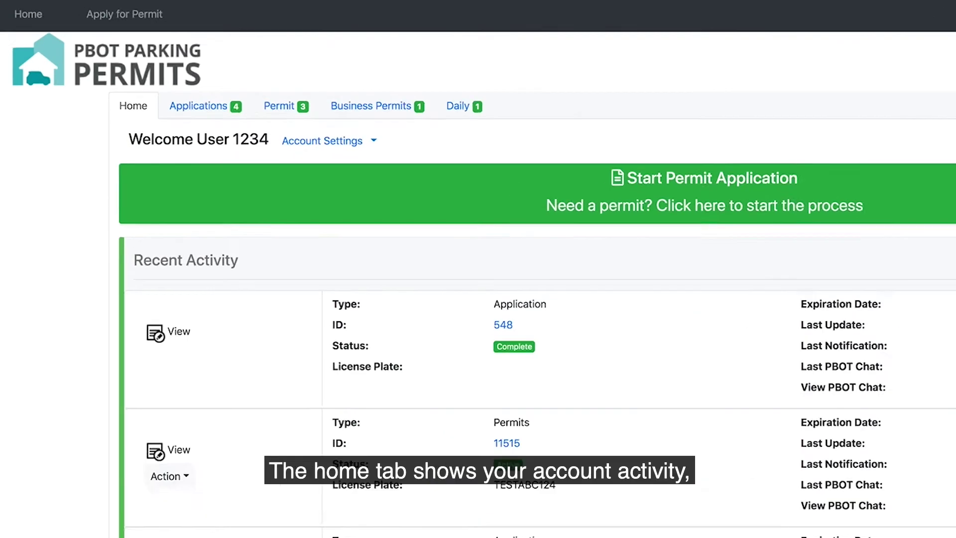
# Step: Browse the account Home and Applications tabs, ending on the Permit list showing three permits
pyautogui.click(109, 89)
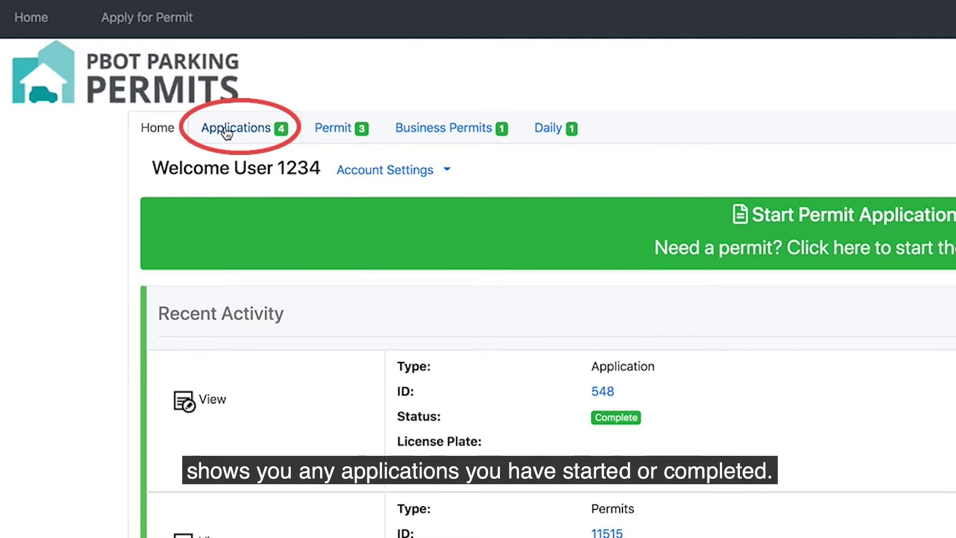
pyautogui.click(227, 130)
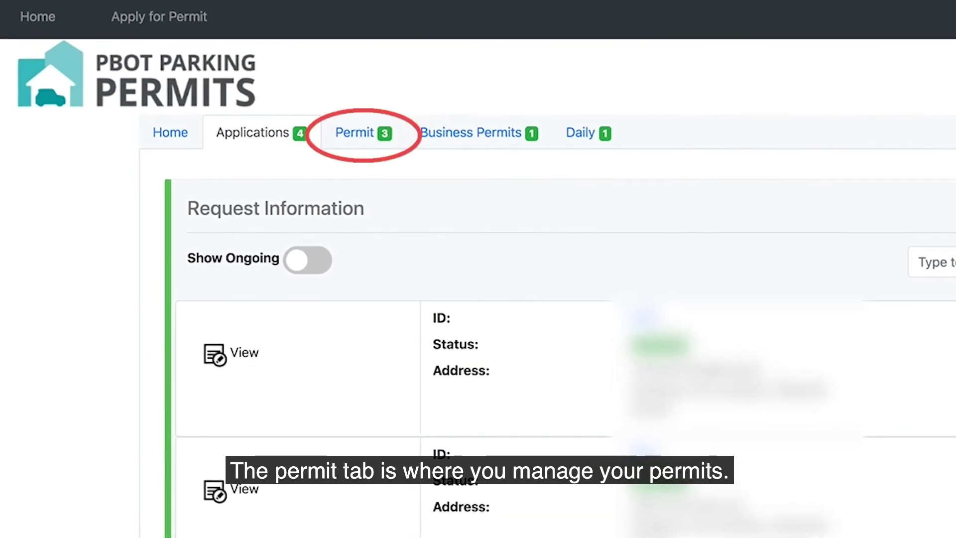
pyautogui.click(354, 137)
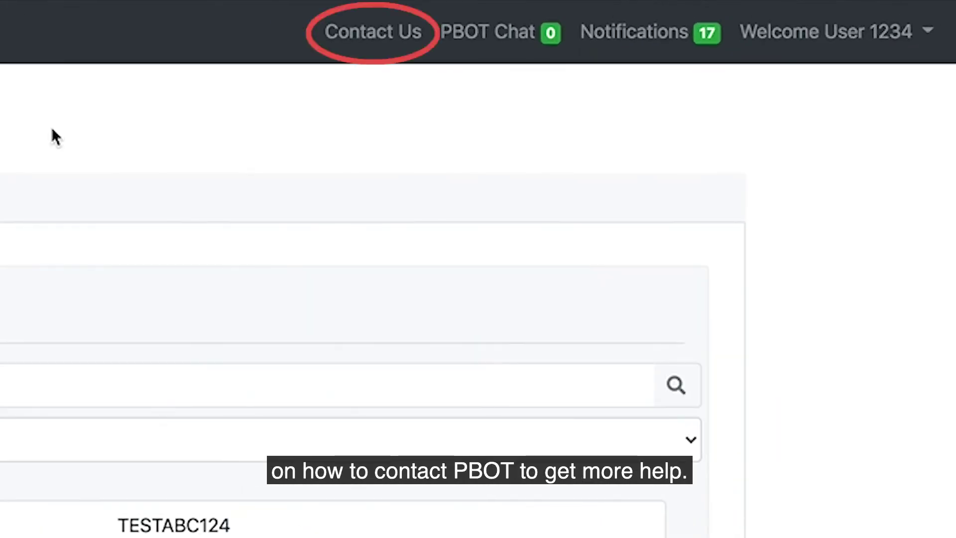
# Step: View PBOT support contact details and the notifications list, then go back to account home
pyautogui.click(378, 31)
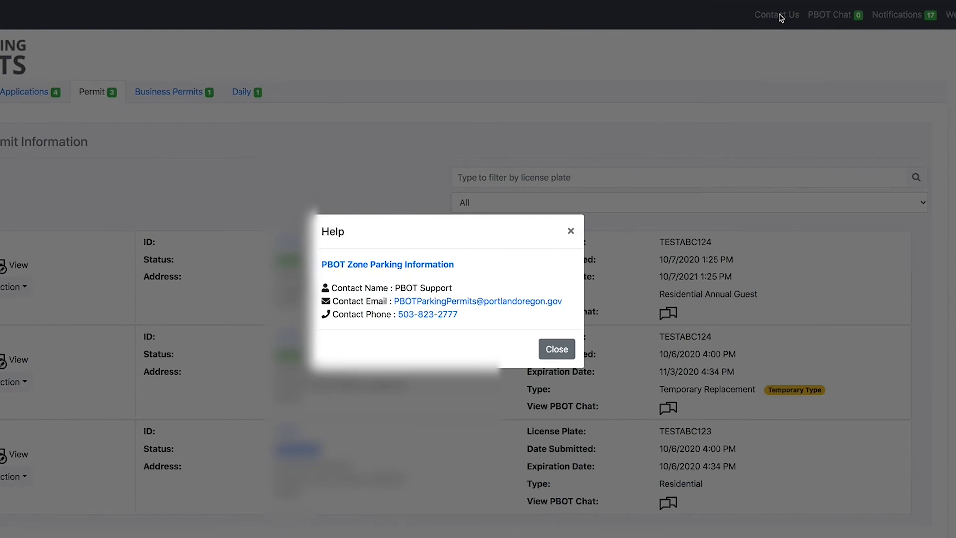
pyautogui.click(780, 18)
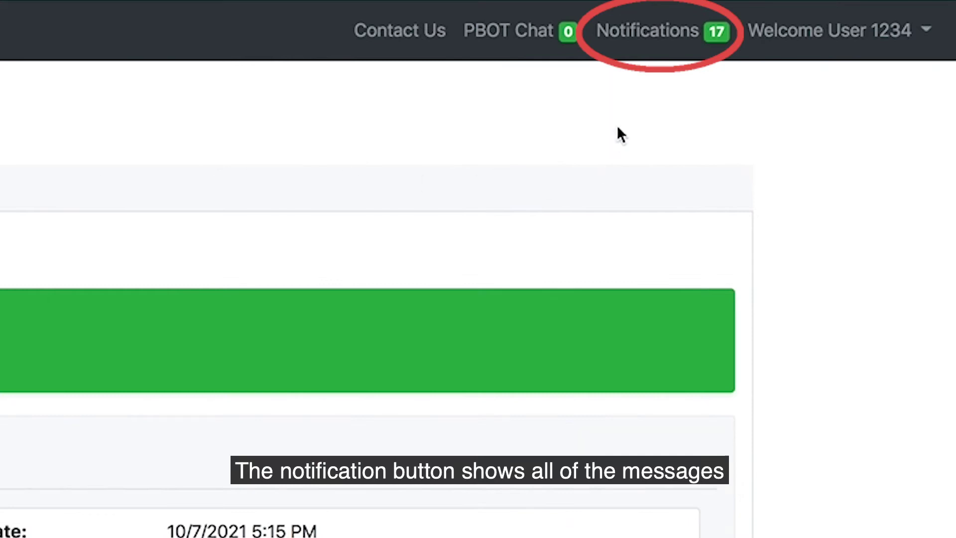
pyautogui.click(671, 45)
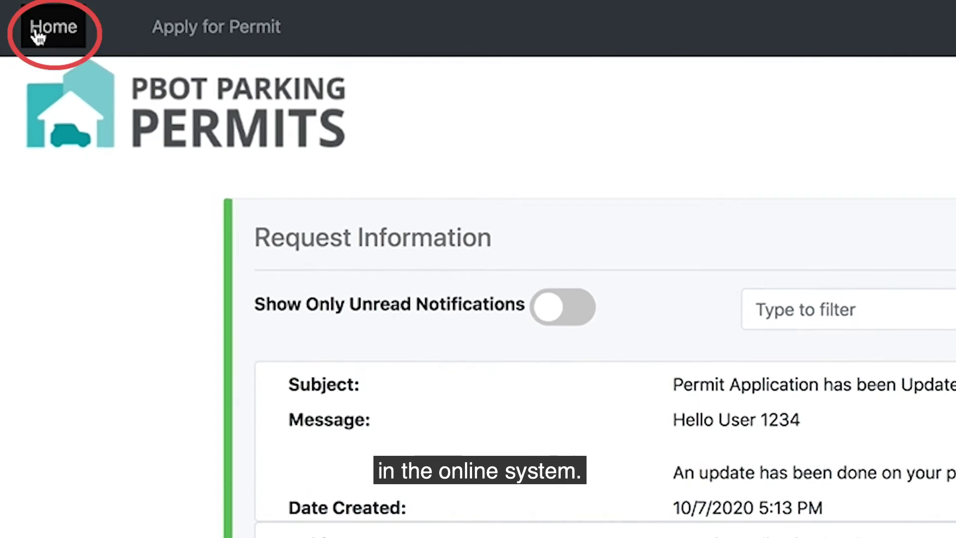
pyautogui.click(37, 35)
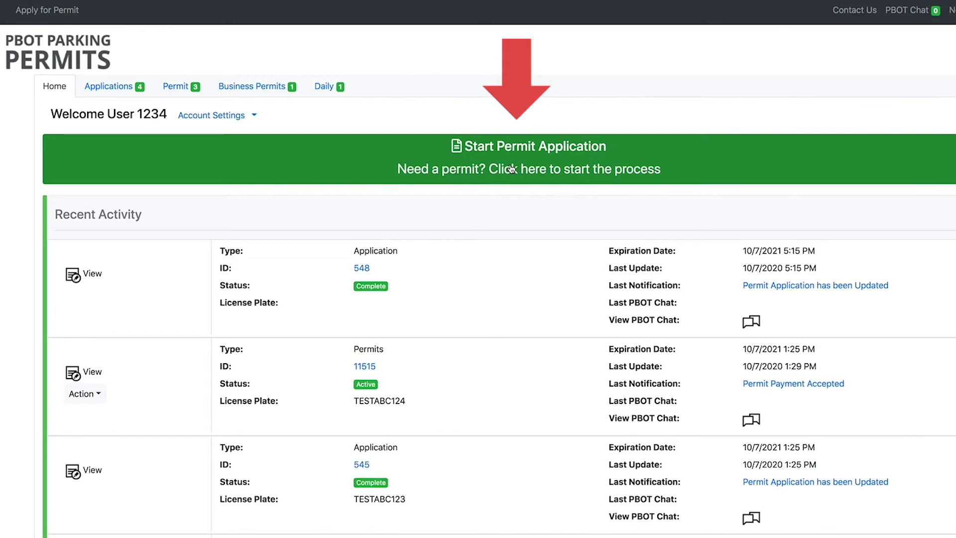
# Step: Start a new permit application and validate the address with street direction SW
pyautogui.click(511, 168)
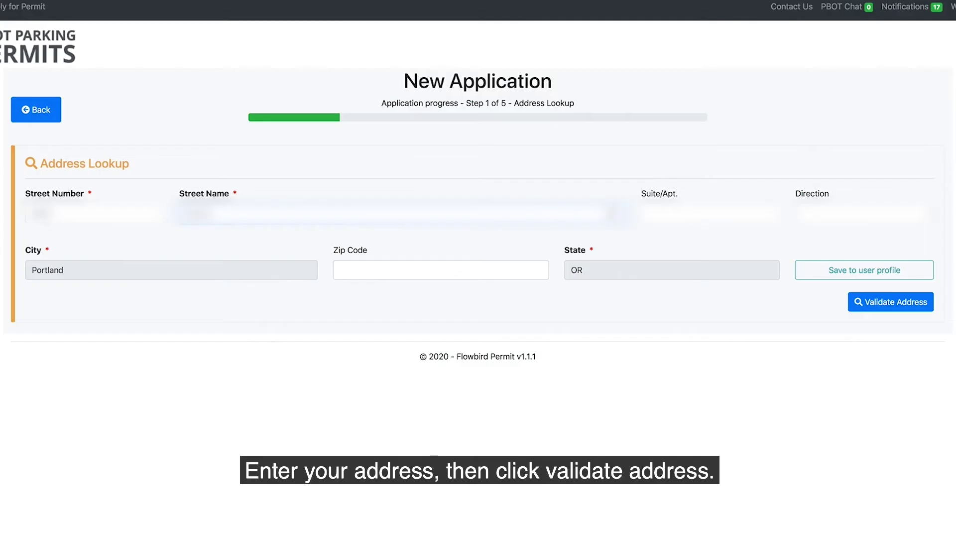
pyautogui.click(827, 214)
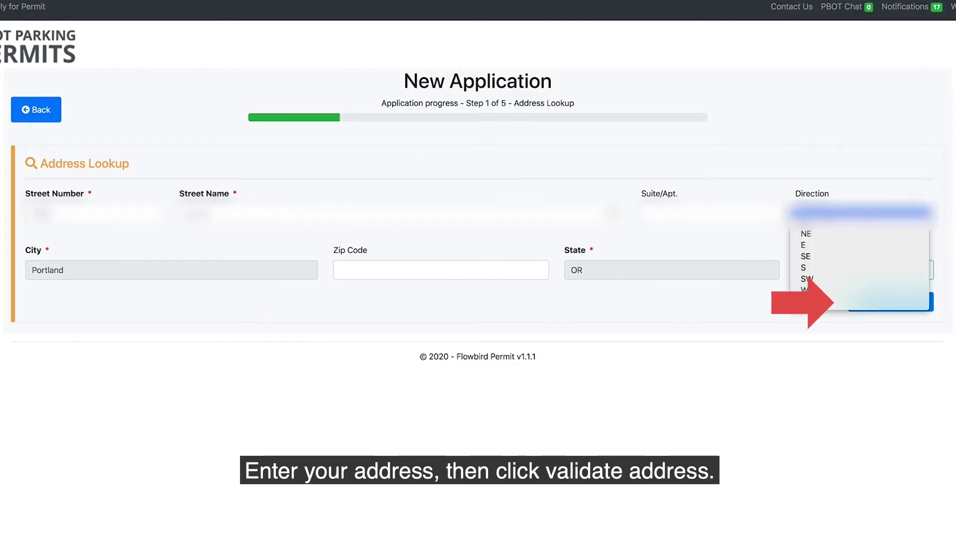
pyautogui.click(822, 280)
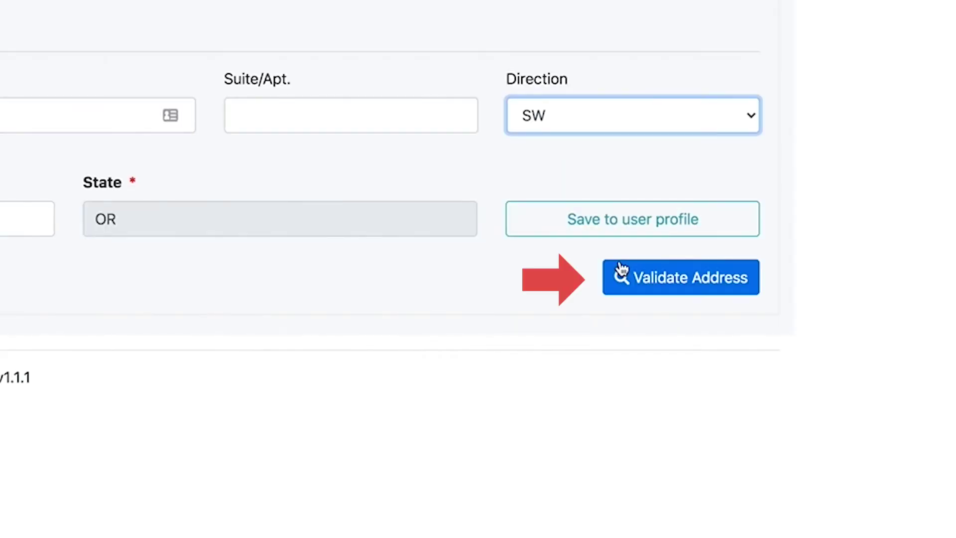
pyautogui.click(647, 282)
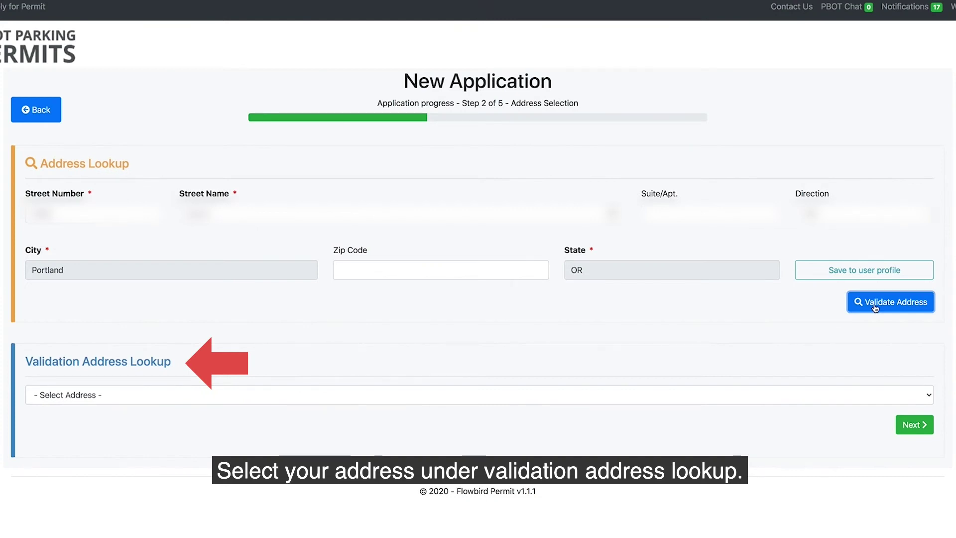
# Step: Select the matched validated address and continue to the Zone F permit options
pyautogui.click(929, 395)
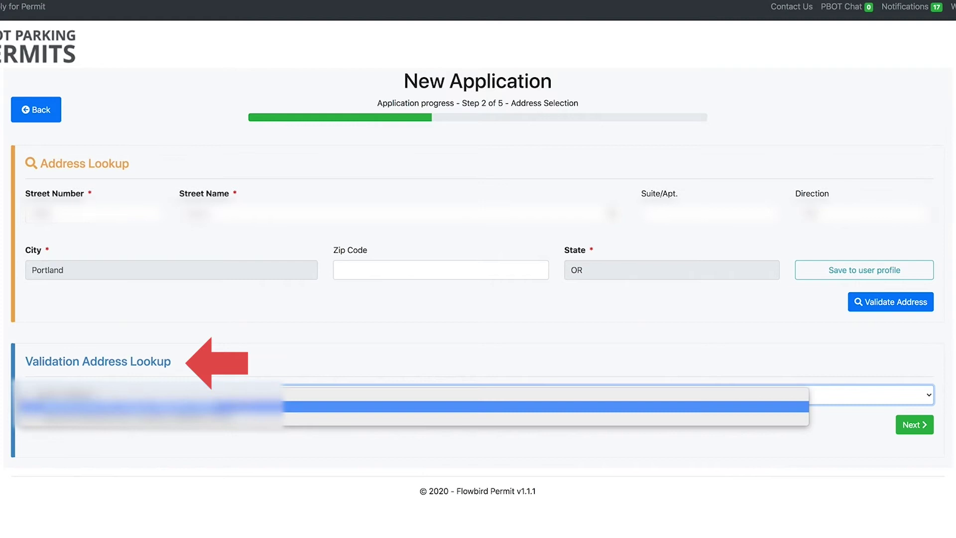
pyautogui.click(149, 407)
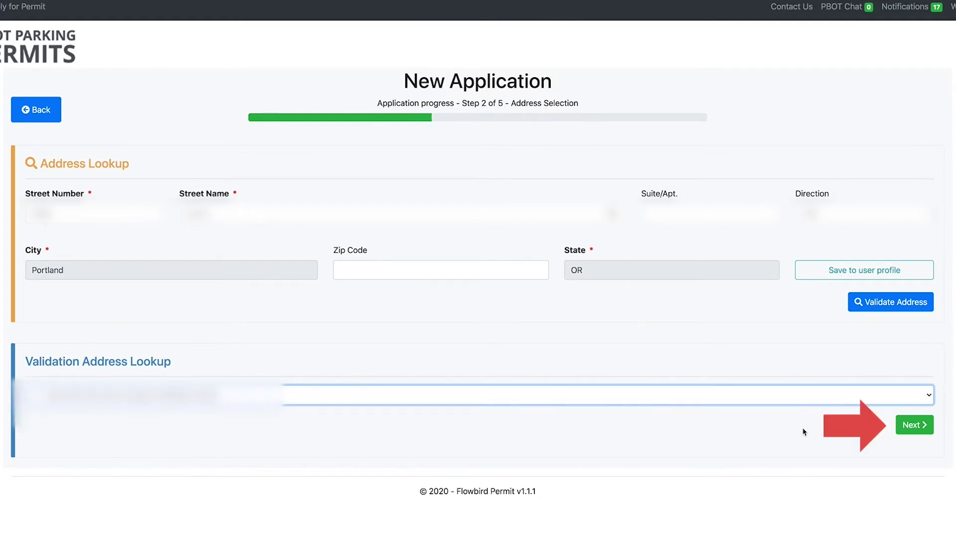
pyautogui.click(907, 427)
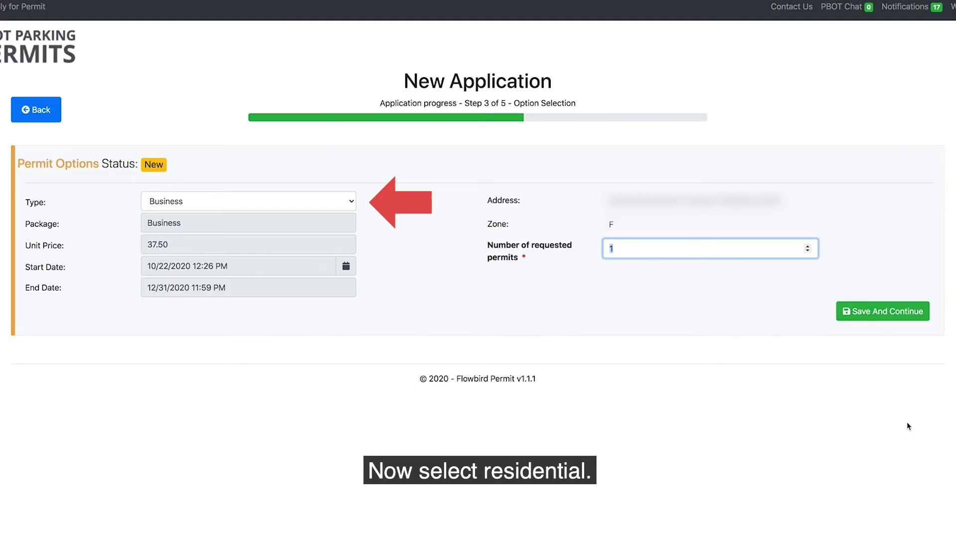
# Step: Choose the Residential permit type, enter plate TESTABC123, and confirm saving application 543
pyautogui.click(349, 200)
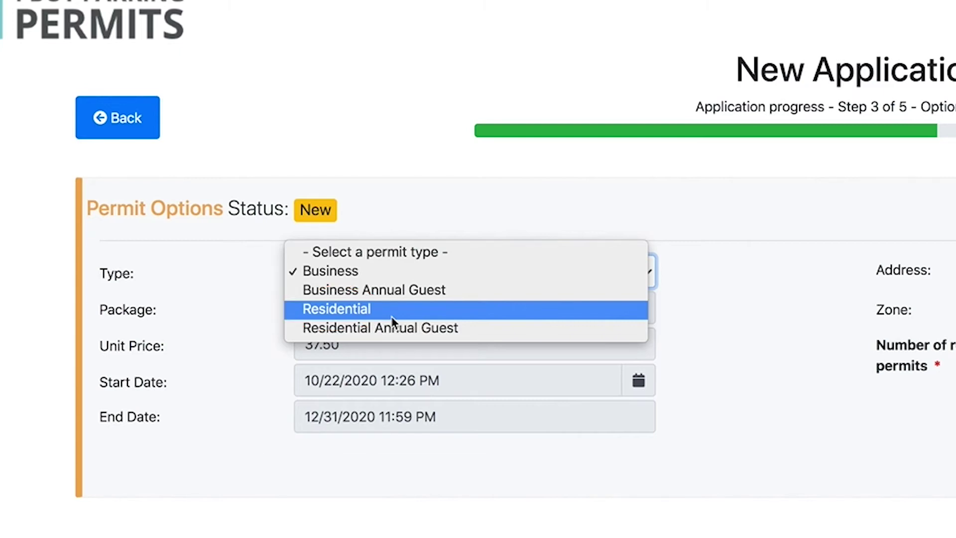
pyautogui.click(392, 315)
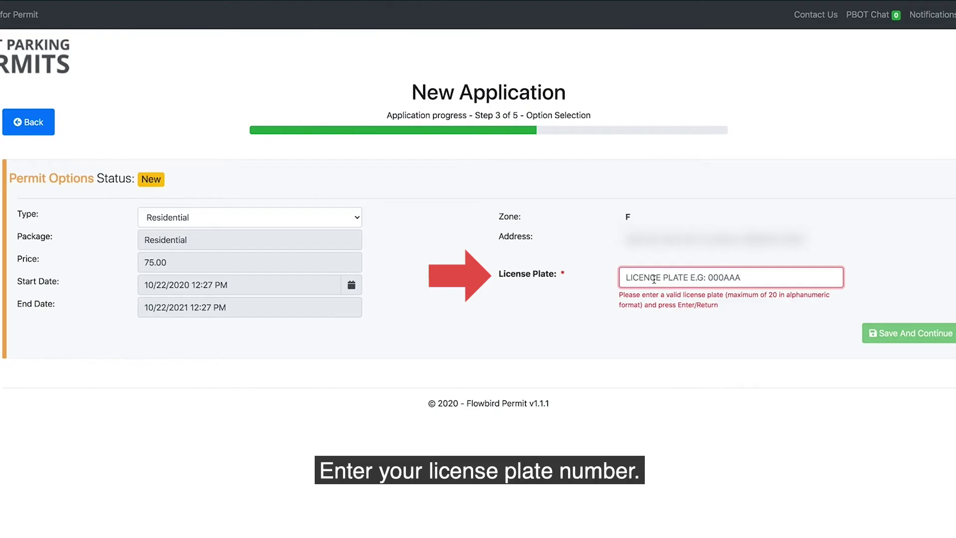
pyautogui.write('TEST')
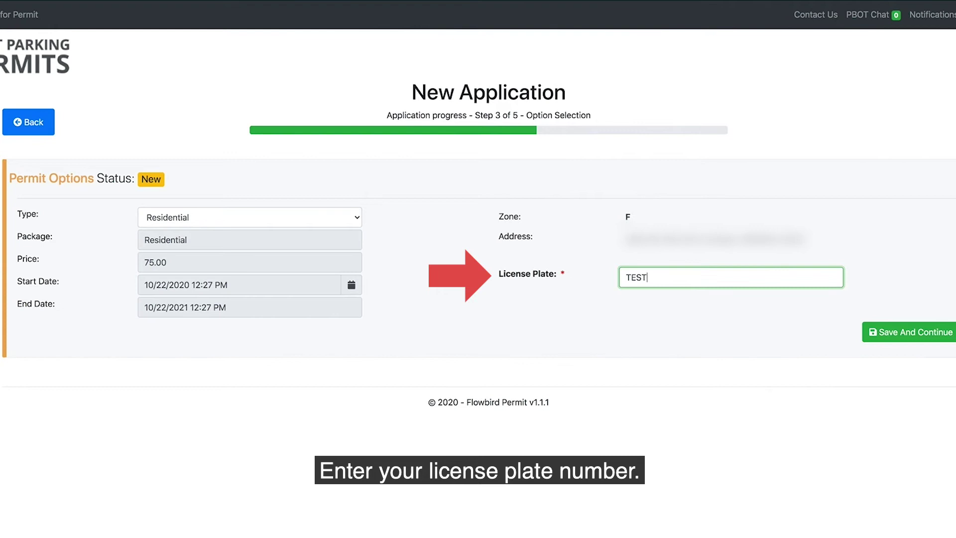
pyautogui.write('ABC')
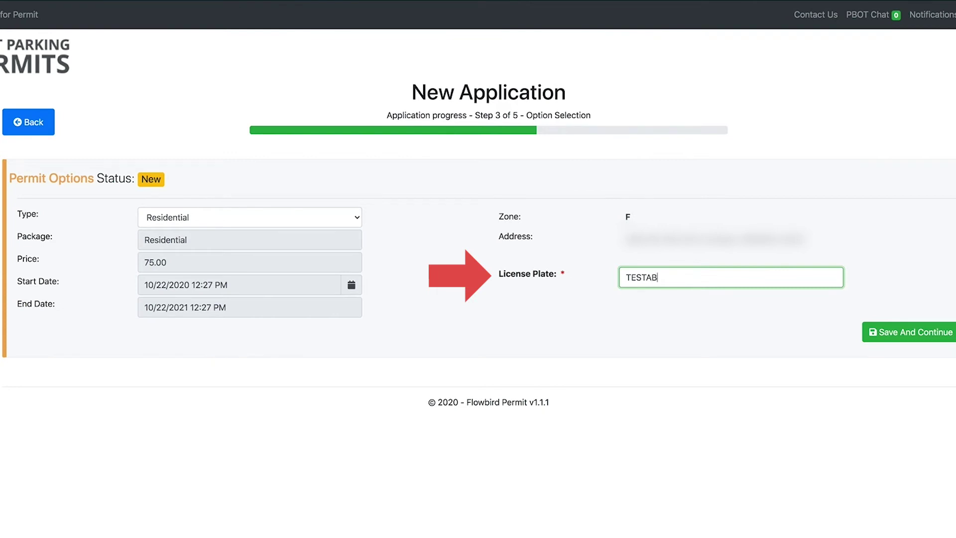
pyautogui.write('123')
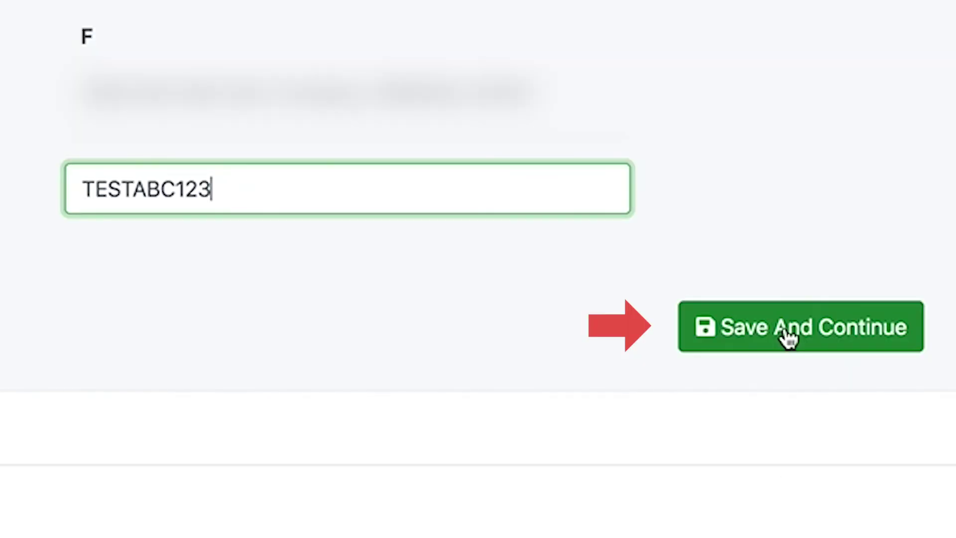
pyautogui.click(789, 338)
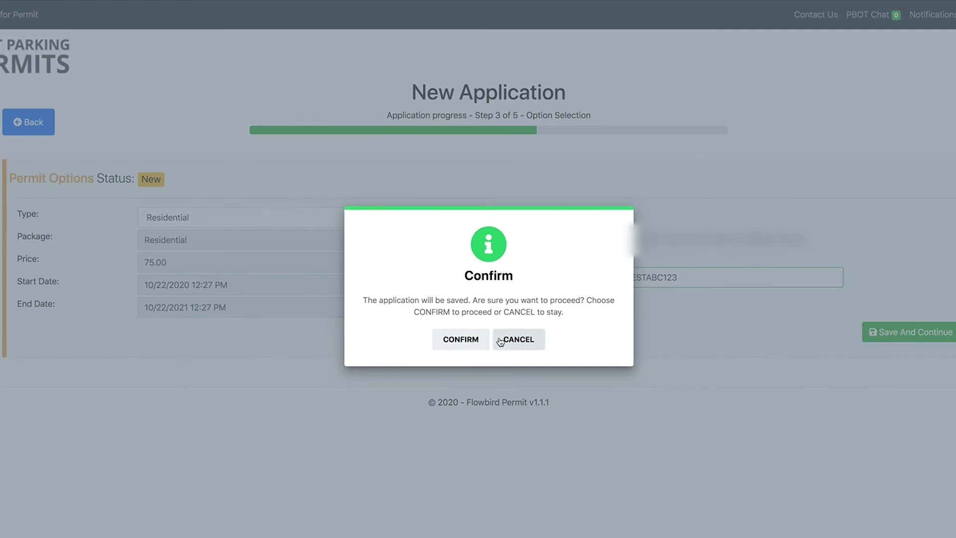
pyautogui.click(462, 343)
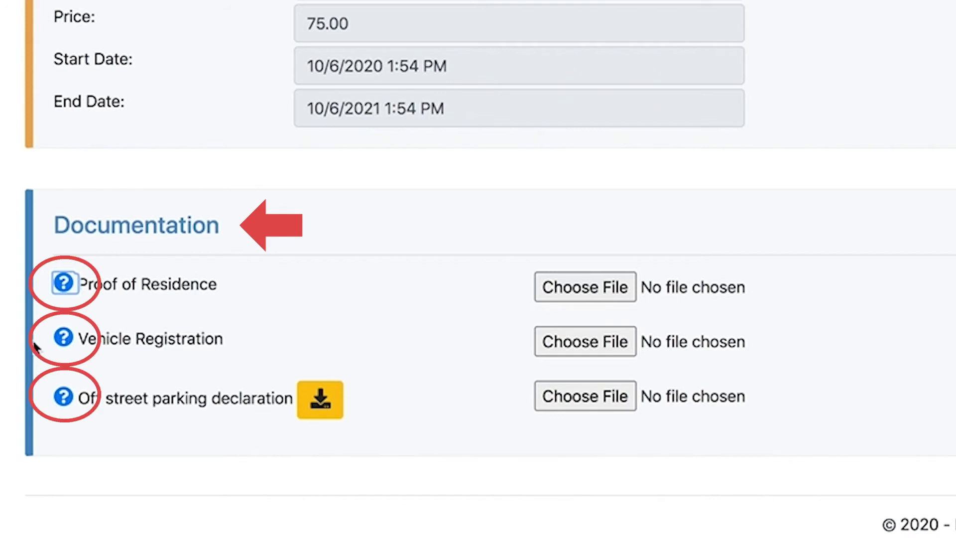
# Step: Read and dismiss the guidance for the Vehicle Registration document
pyautogui.click(64, 339)
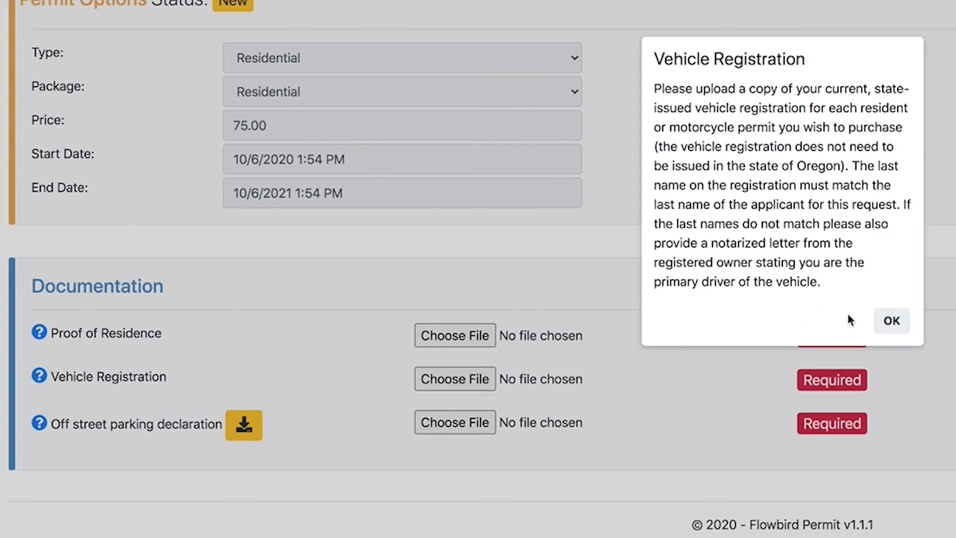
pyautogui.click(878, 323)
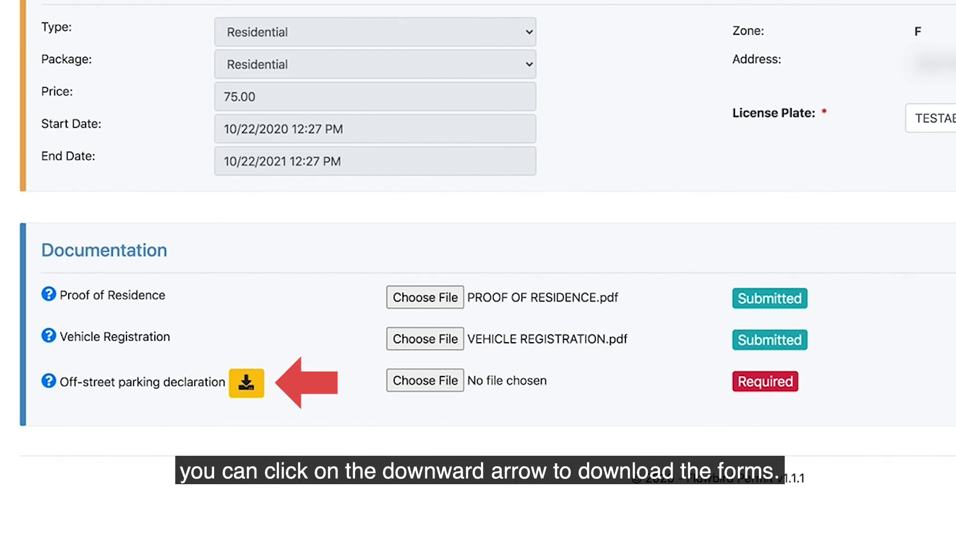
# Step: Fill the declaration form's name and address fields and download the completed PDF
pyautogui.click(246, 383)
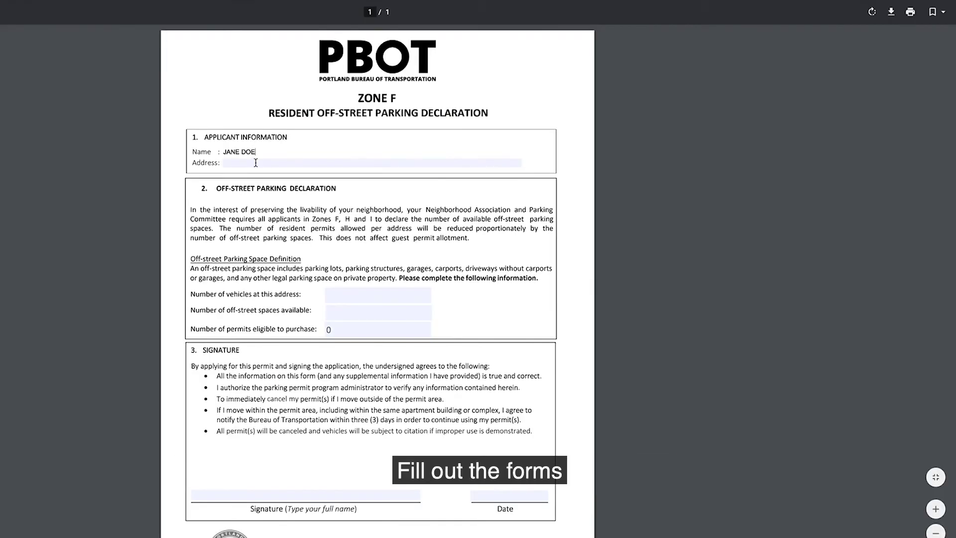
pyautogui.press('Tab')
pyautogui.write('1234 H')
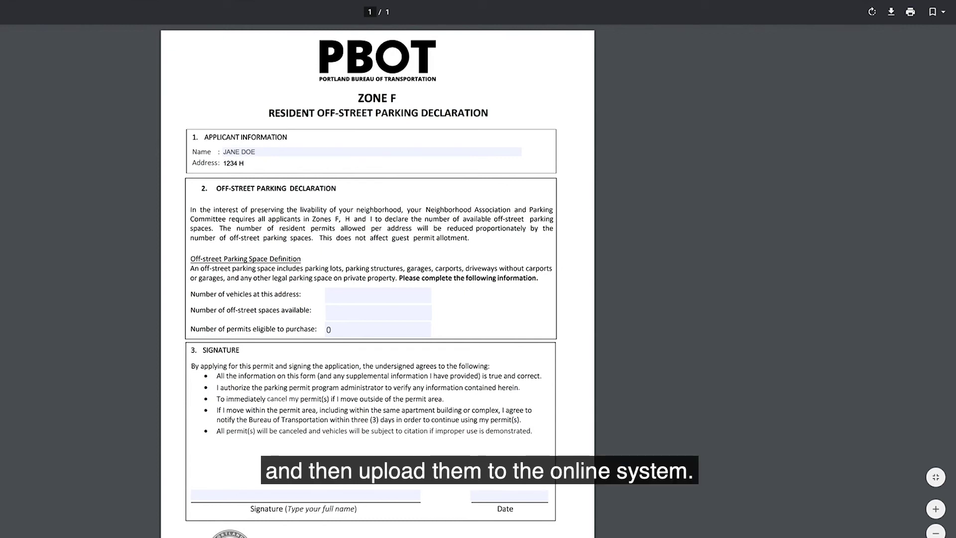
pyautogui.write('ELLO STREET')
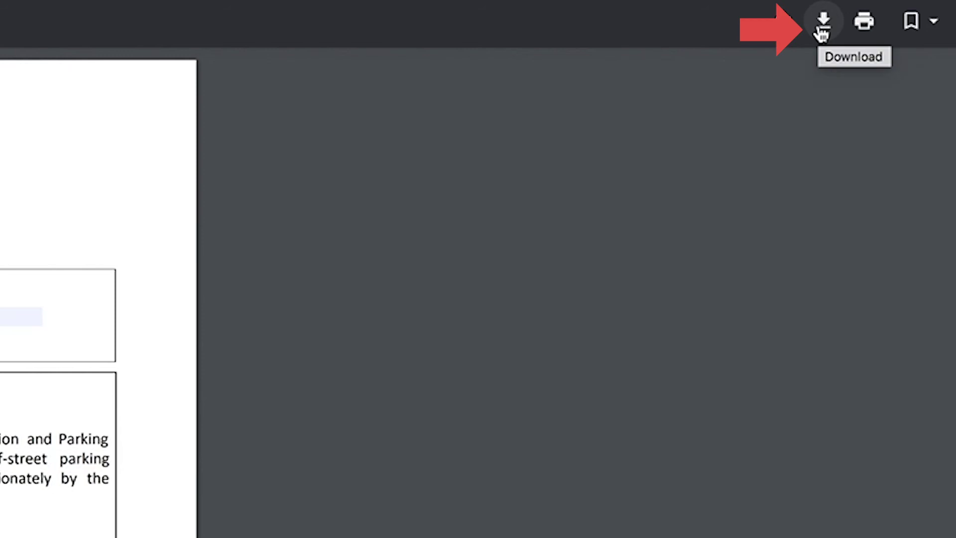
pyautogui.click(821, 31)
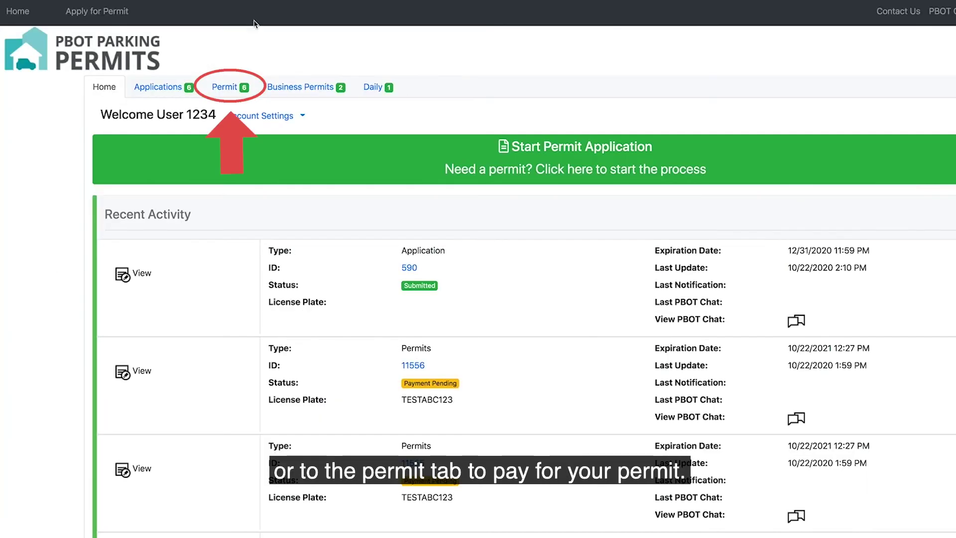
# Step: Open permit 11556 from the Permit list and pay its 75.00 fee with the saved Visa card
pyautogui.click(231, 89)
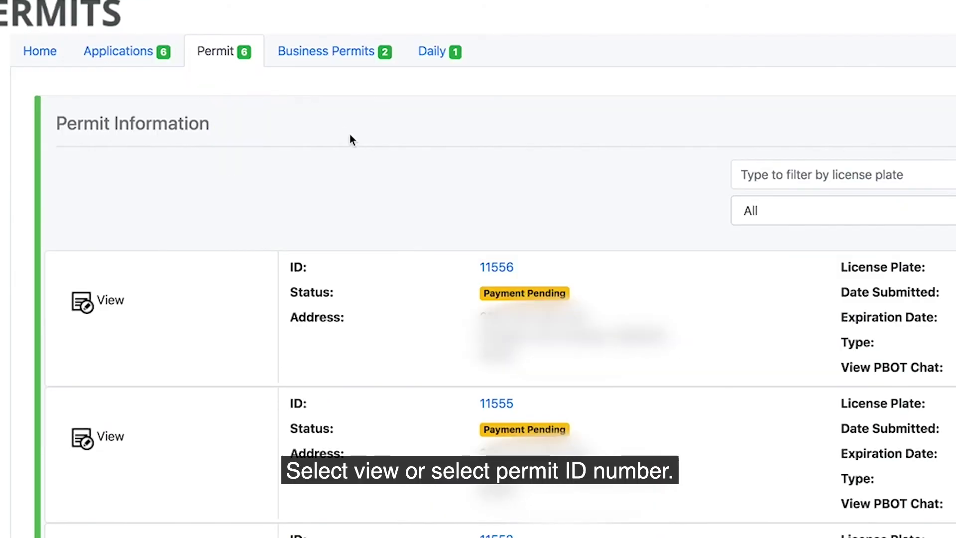
pyautogui.click(498, 268)
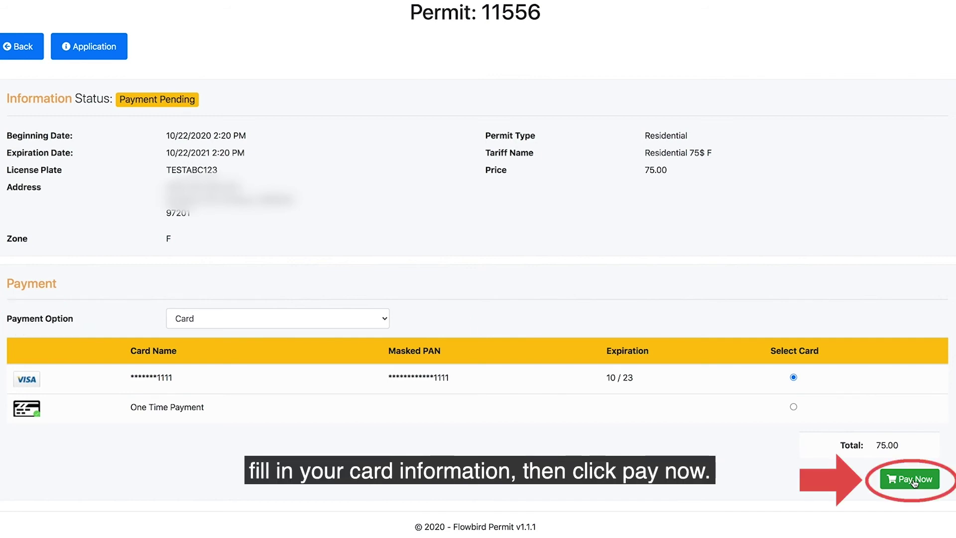
pyautogui.click(915, 481)
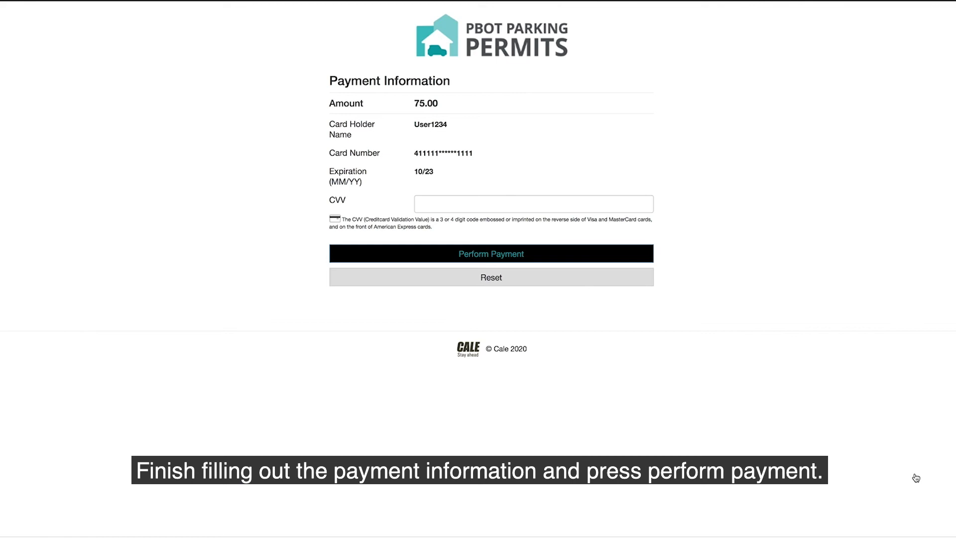
# Step: Enter the card's CVV security code for the 75.00 payment
pyautogui.click(461, 203)
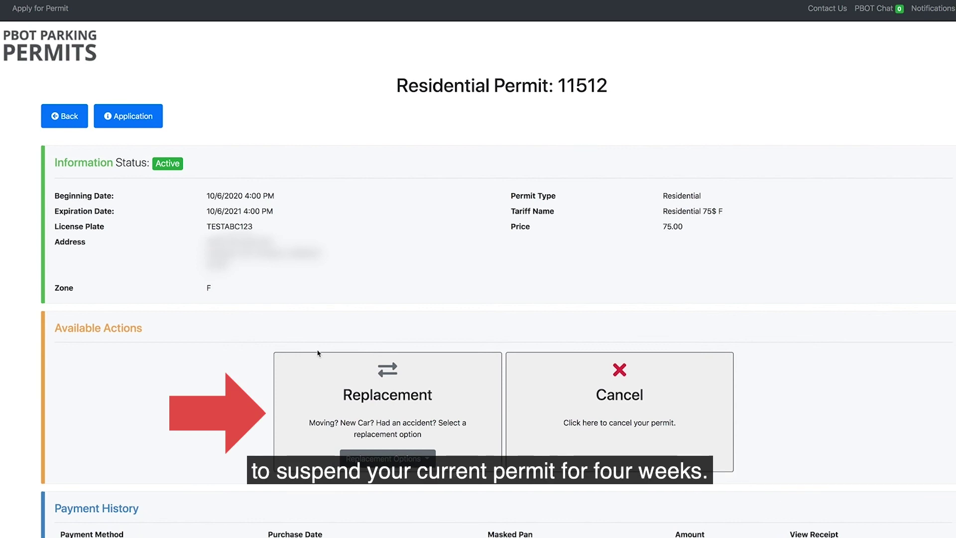
# Step: Create a temporary accident/rental replacement of permit 11512 with plate TESTABC124, then save and confirm
pyautogui.click(388, 459)
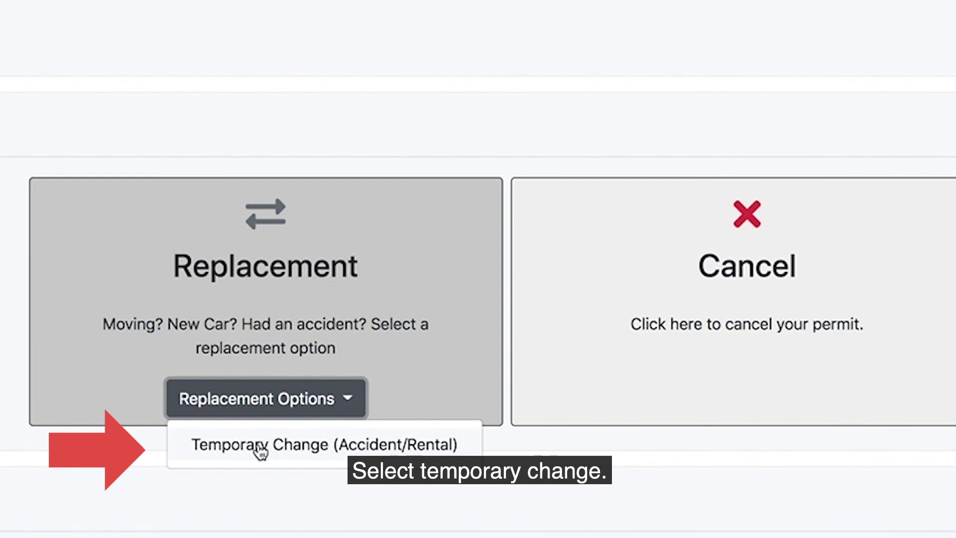
pyautogui.click(256, 450)
pyautogui.write('T')
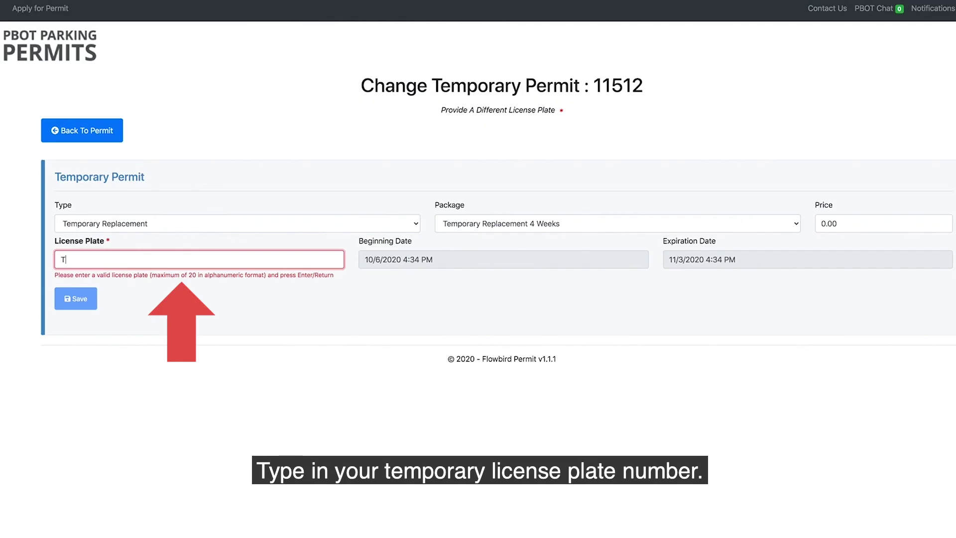
pyautogui.write('ESTABC12')
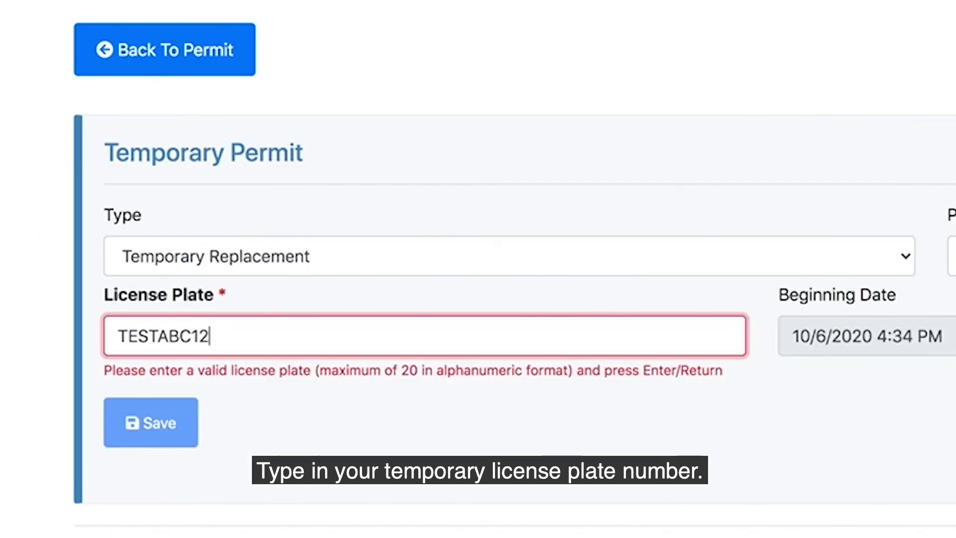
pyautogui.write('4')
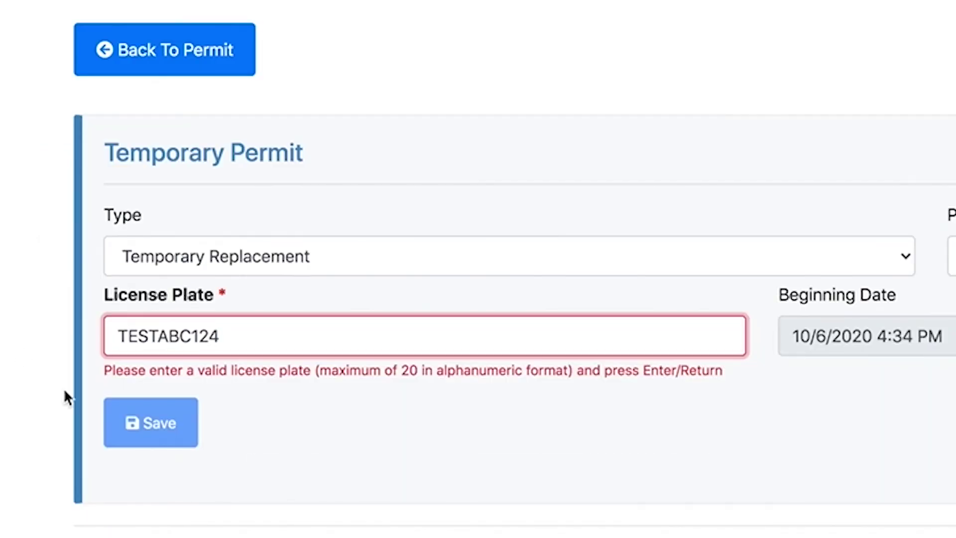
pyautogui.press('Return')
pyautogui.click(188, 406)
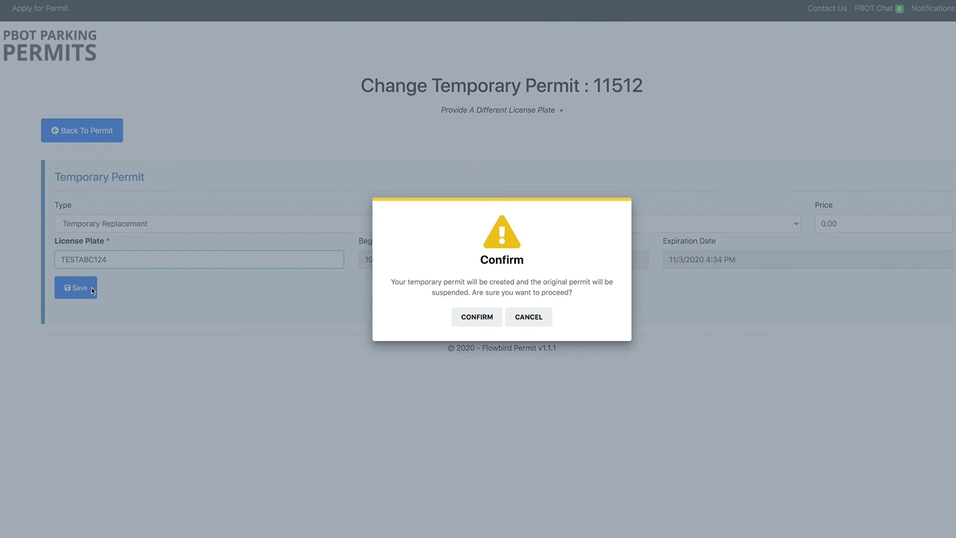
pyautogui.press('Return')
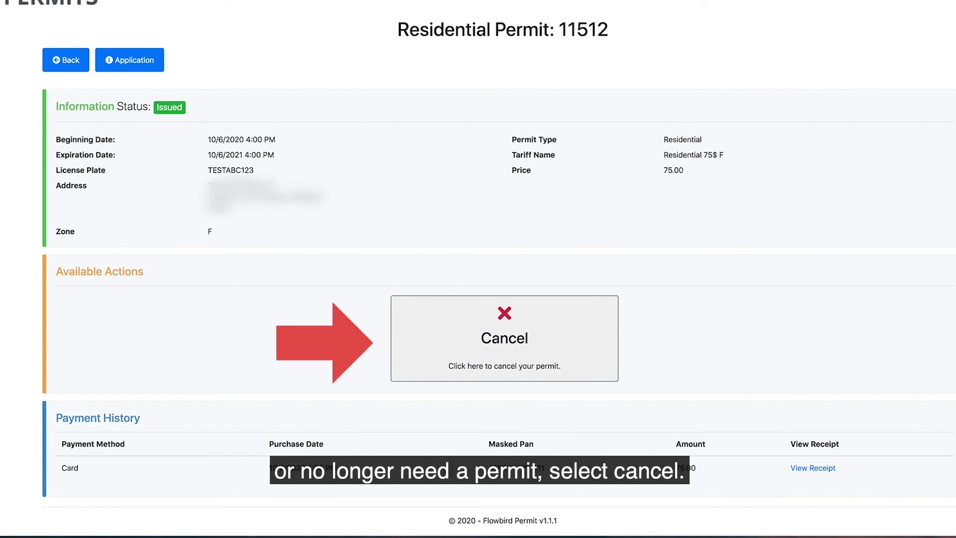
# Step: Choose Cancel for residential permit 11512 to bring up the irreversible-cancellation warning
pyautogui.click(504, 317)
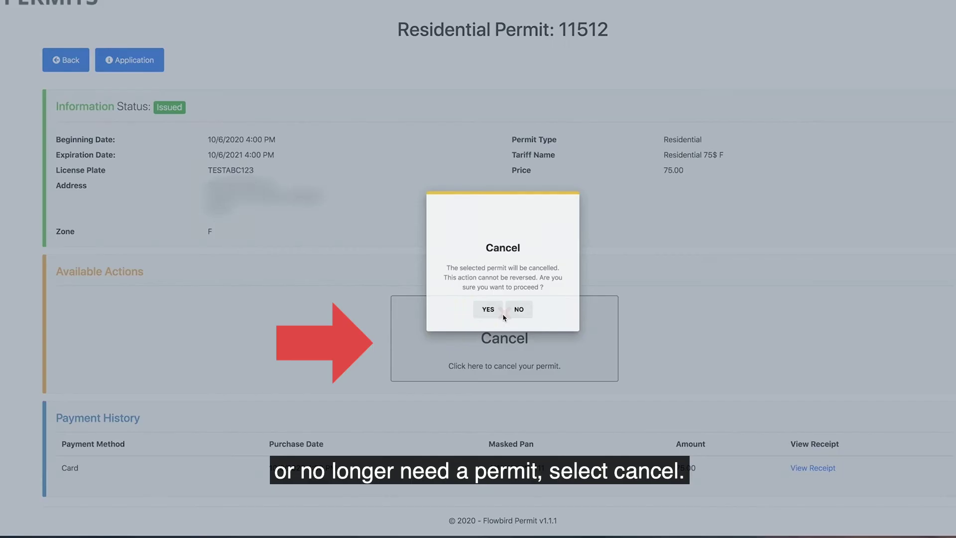